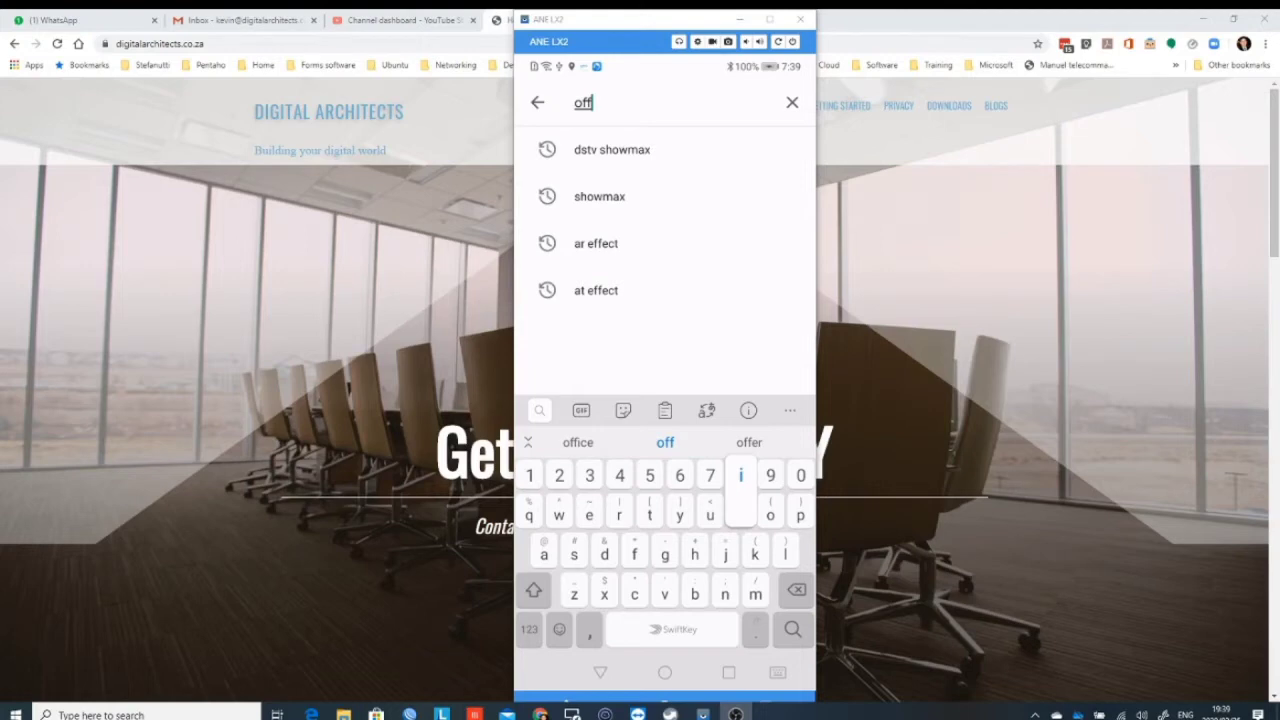
Step: Finish typing 'office' and run the Play Store search for it
text(ice)
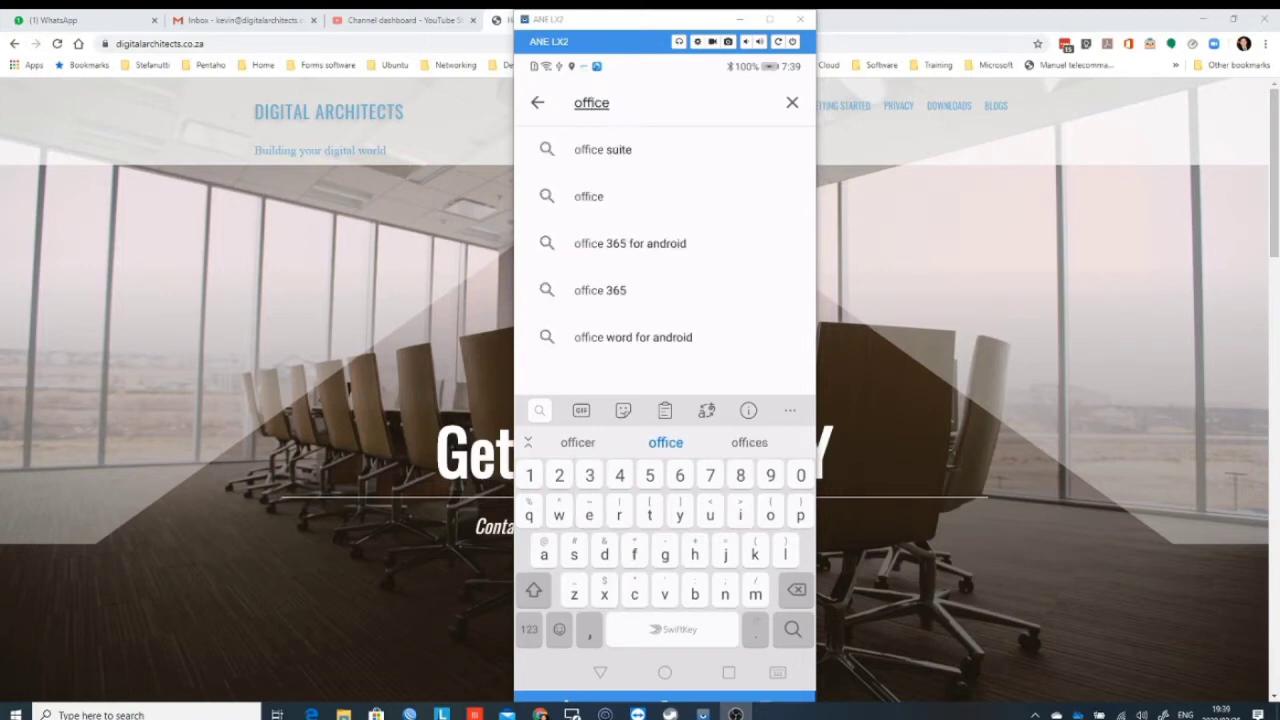
key(Return)
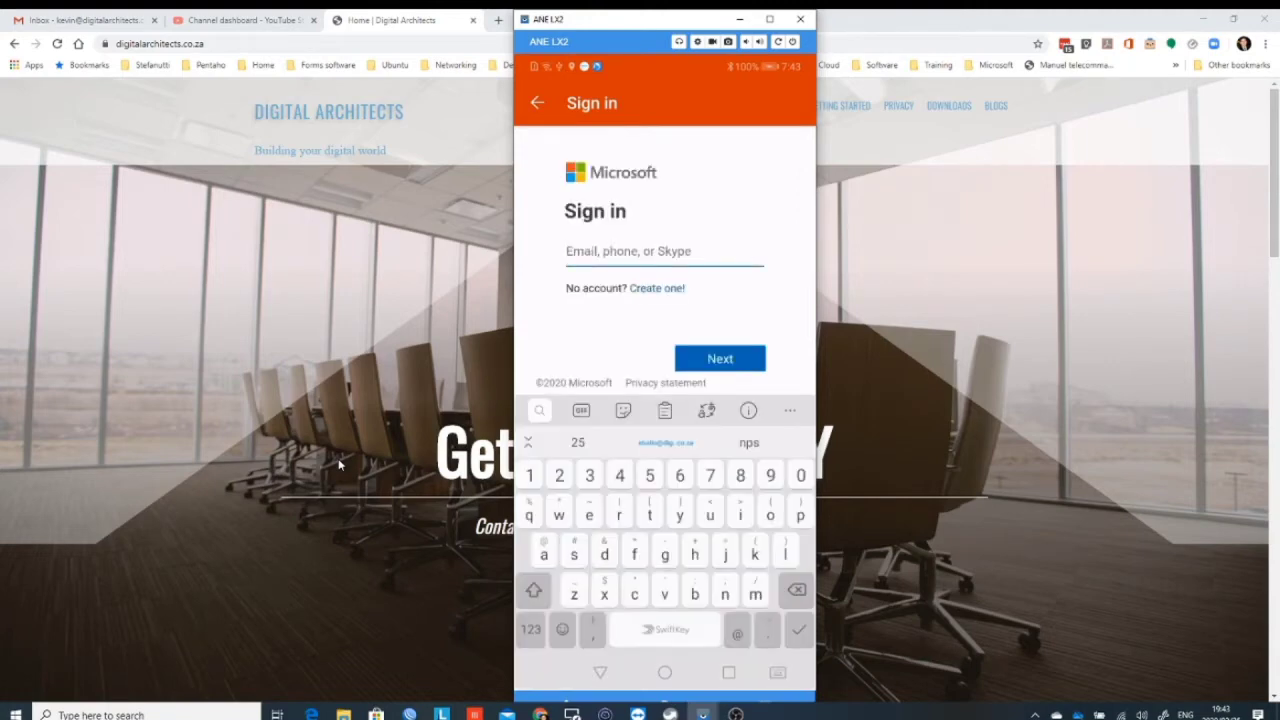
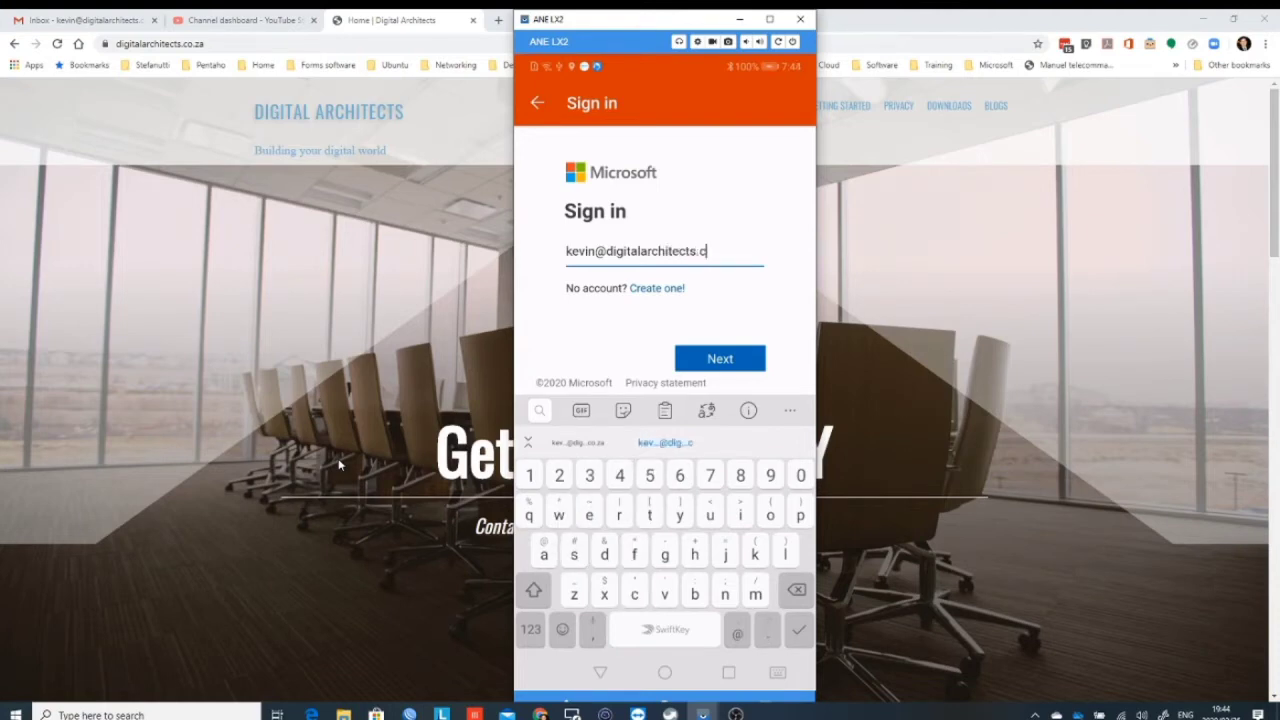
Step: Enter the account e-mail address in the Office sign-in field and continue
key(Return)
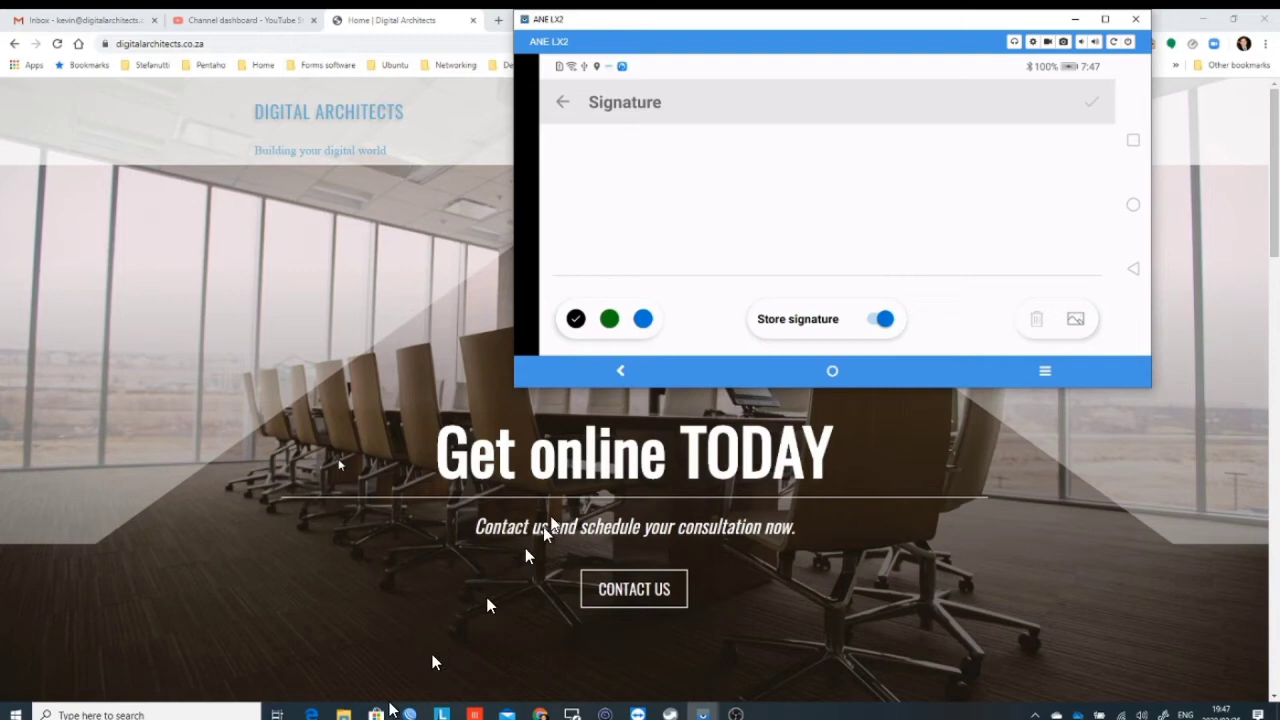
Step: Write the handwritten signature strokes on the Signature pad
drag(605, 162, 605, 228)
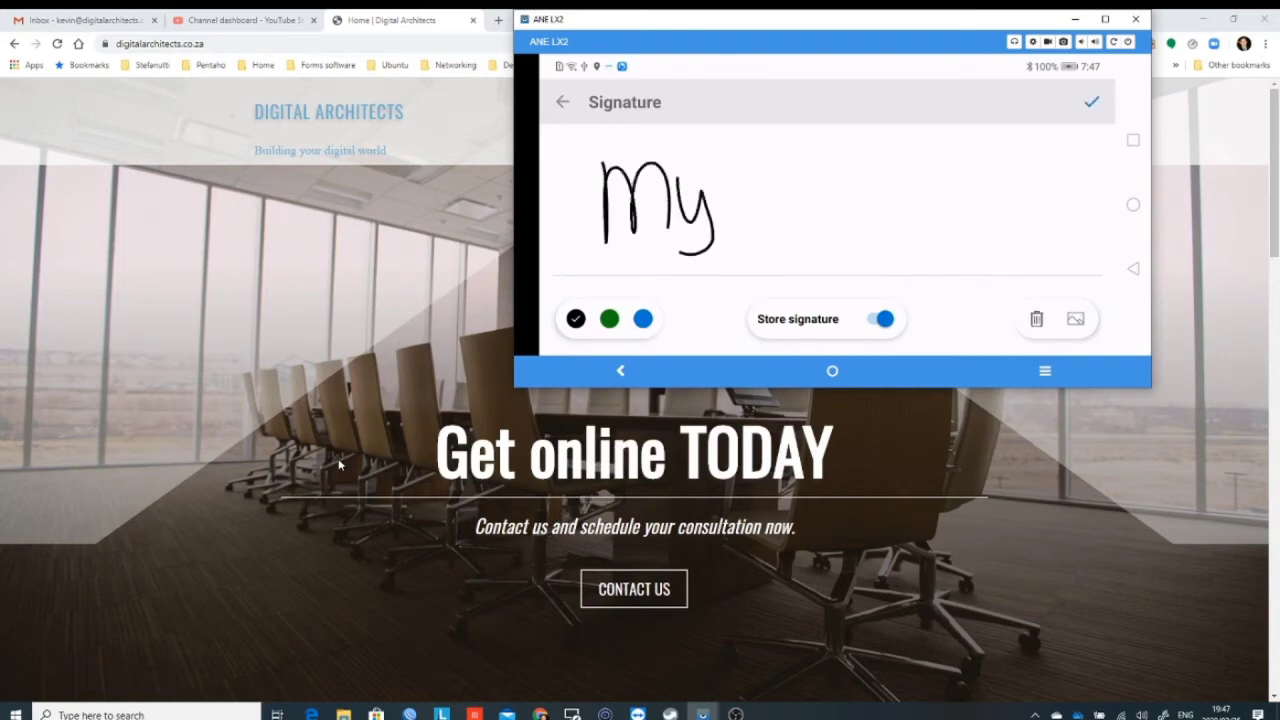
mouse_move(780, 165)
mouse_down()
mouse_move(735, 232)
mouse_move(812, 218)
mouse_up()
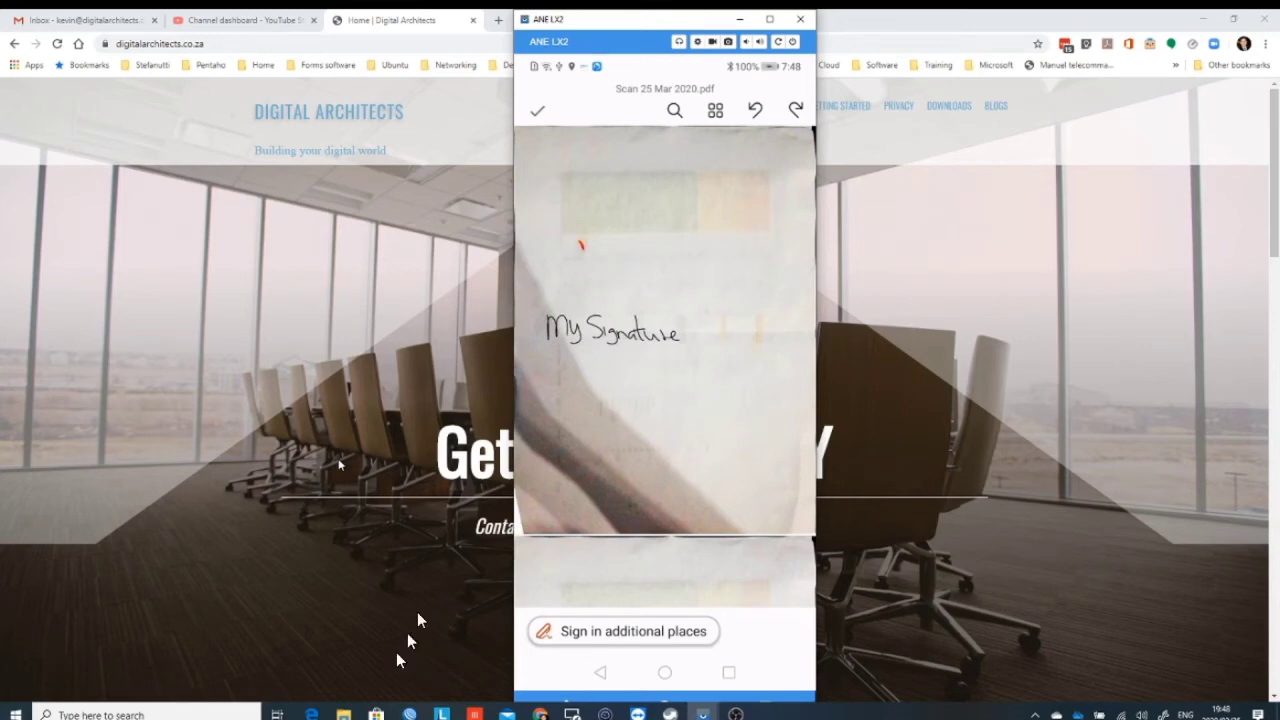
Step: Finish signing the scanned PDF and switch to freehand pen drawing
click(532, 106)
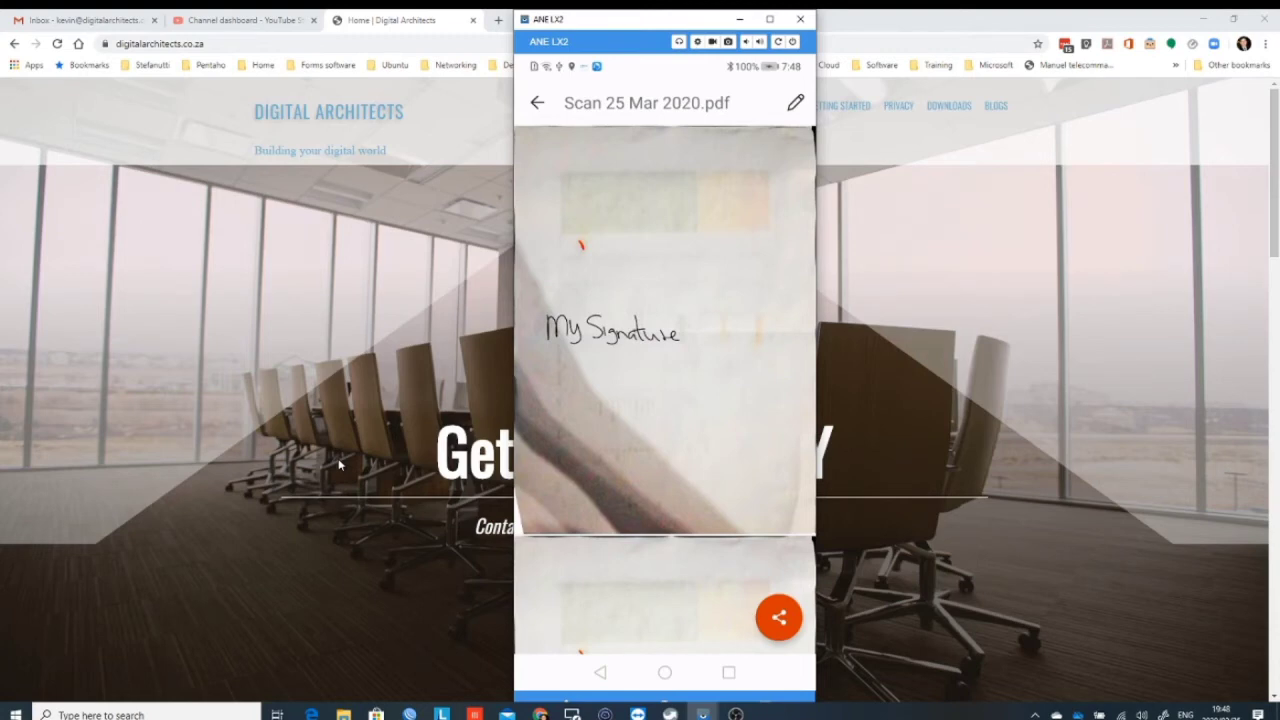
click(781, 626)
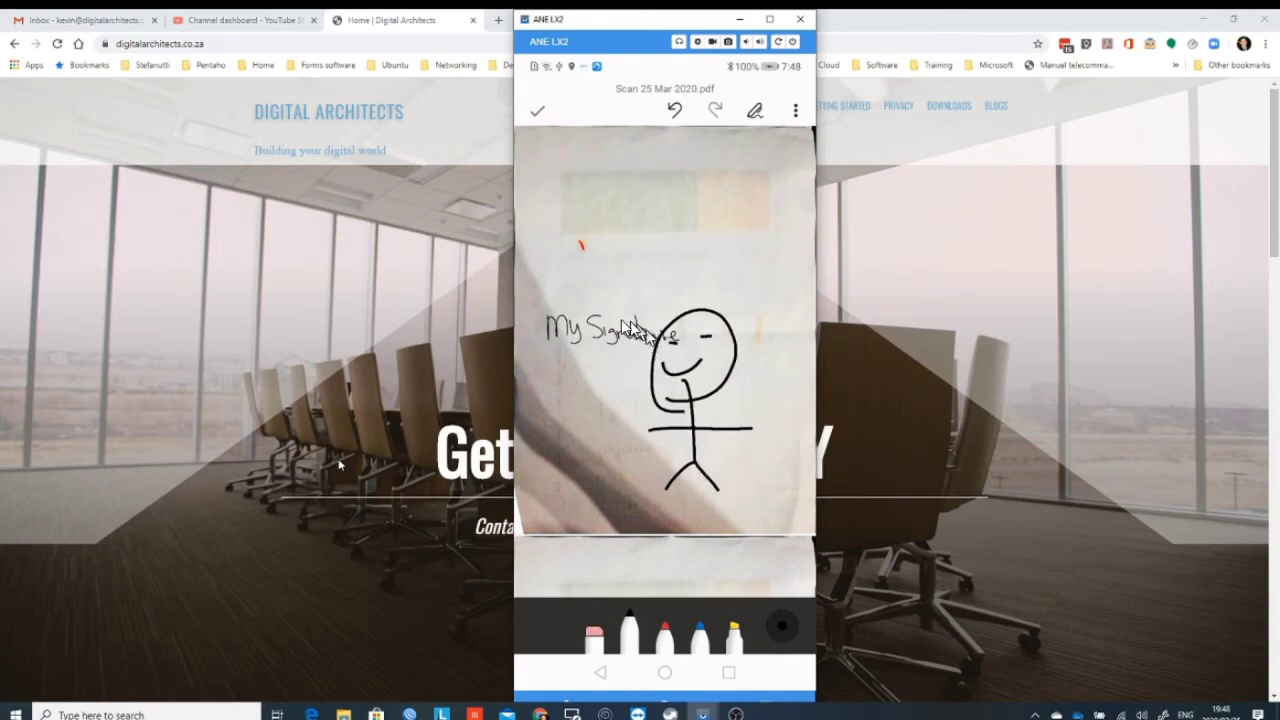
Step: Confirm the finished stick figure drawing and leave the ink editor
click(537, 110)
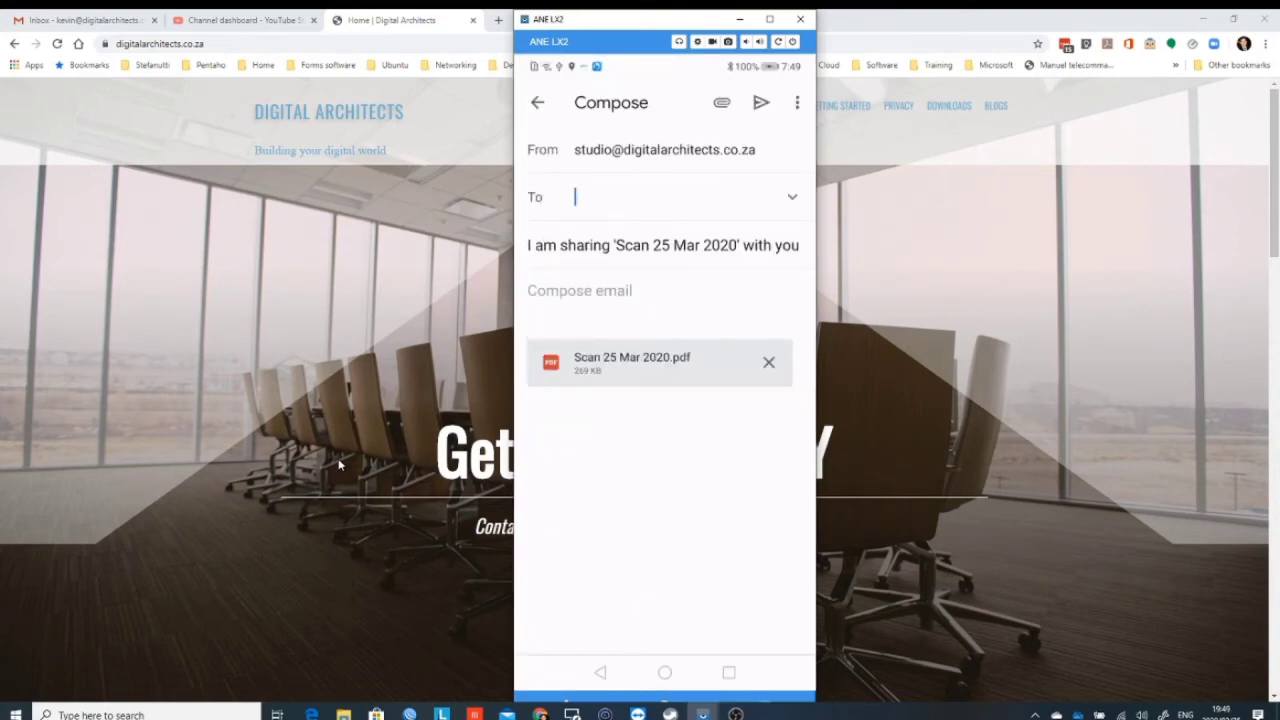
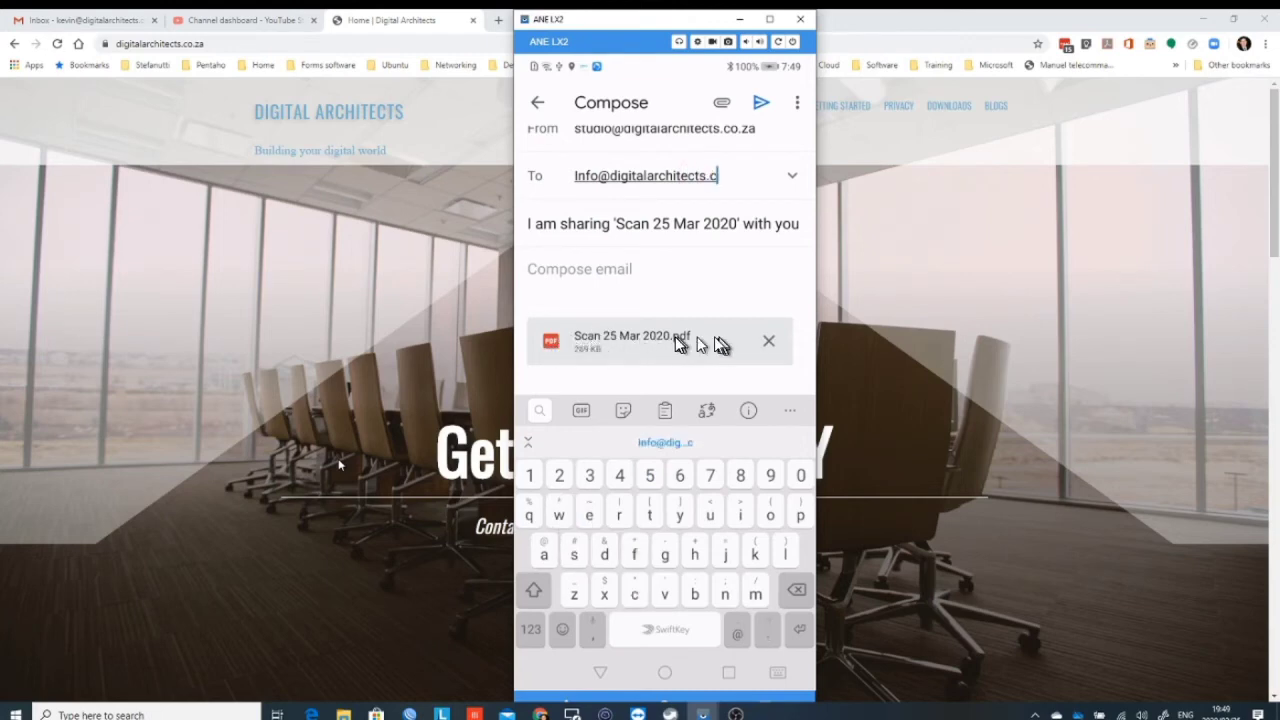
Step: Enter the company's info e-mail address as recipient and send the Scan 25 Mar 2020 email
key(Return)
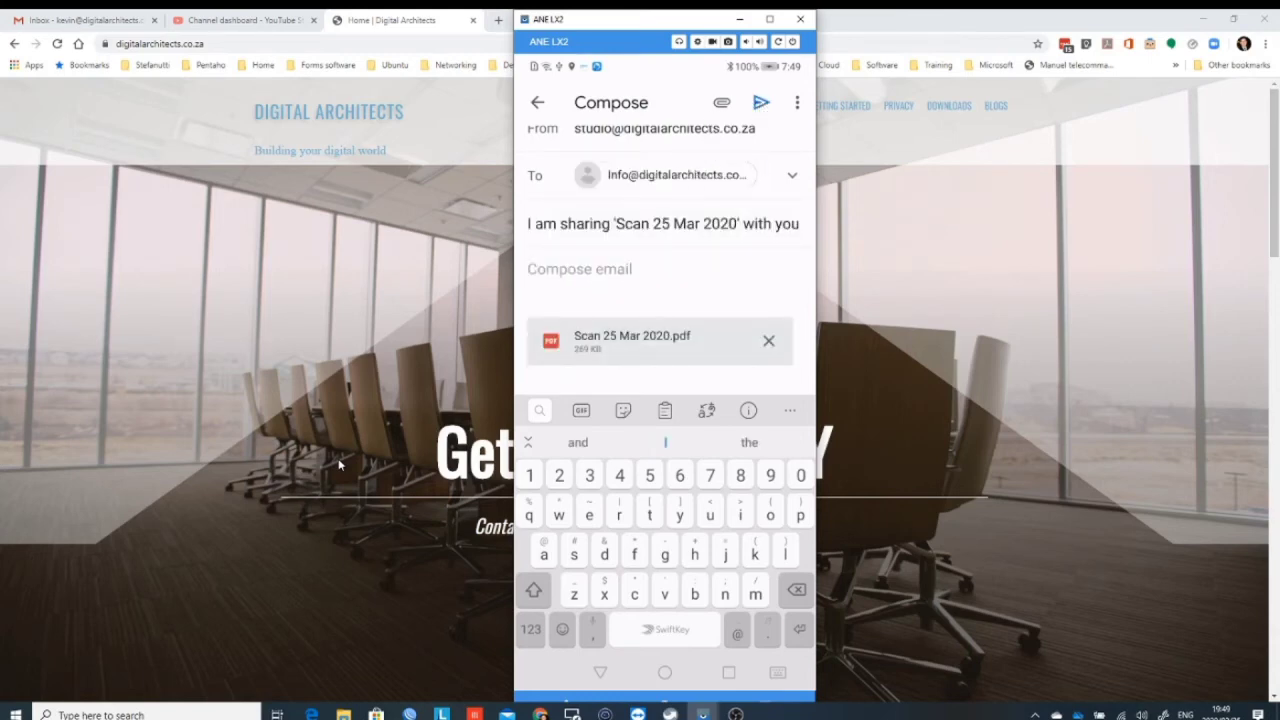
click(760, 106)
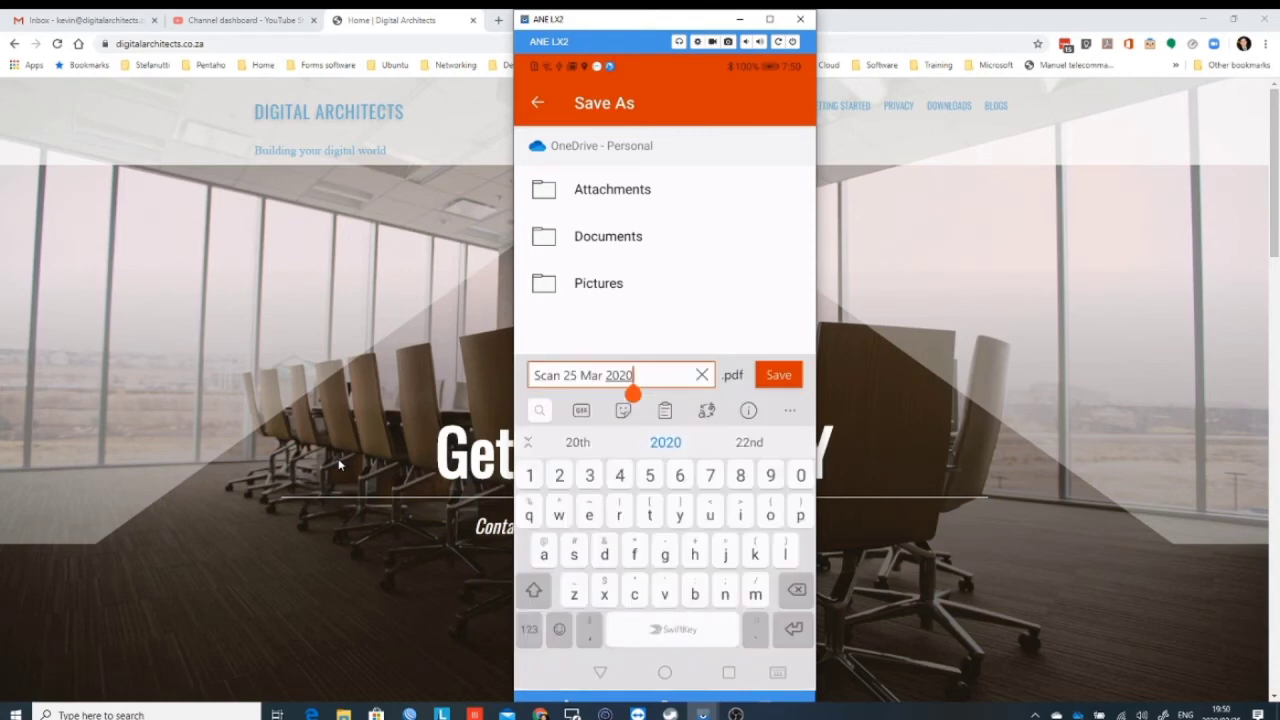
Step: Replace the file name 'Scan 25 Mar 2020' with 'my scan' and save to OneDrive - Personal
key(BackSpace)
key(BackSpace)
key(BackSpace)
key(BackSpace)
key(BackSpace)
key(BackSpace)
key(BackSpace)
key(BackSpace)
key(BackSpace)
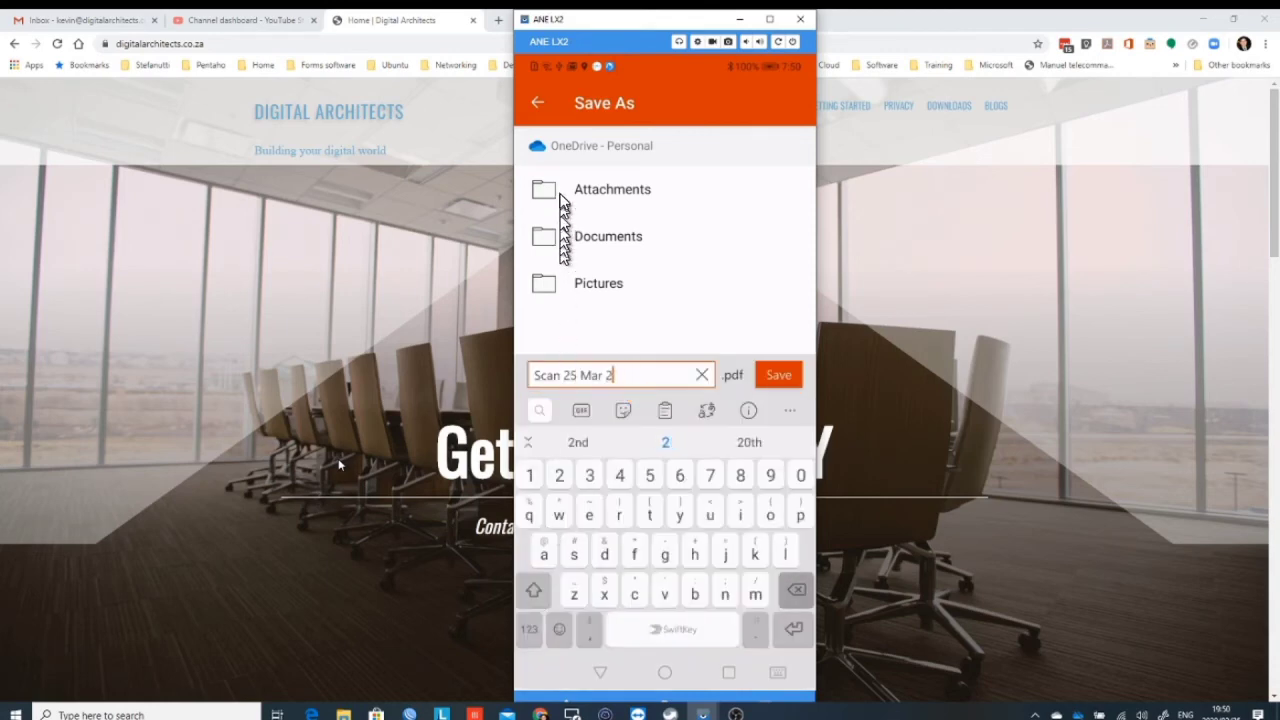
key(BackSpace)
key(BackSpace)
key(BackSpace)
key(BackSpace)
key(BackSpace)
key(BackSpace)
key(BackSpace)
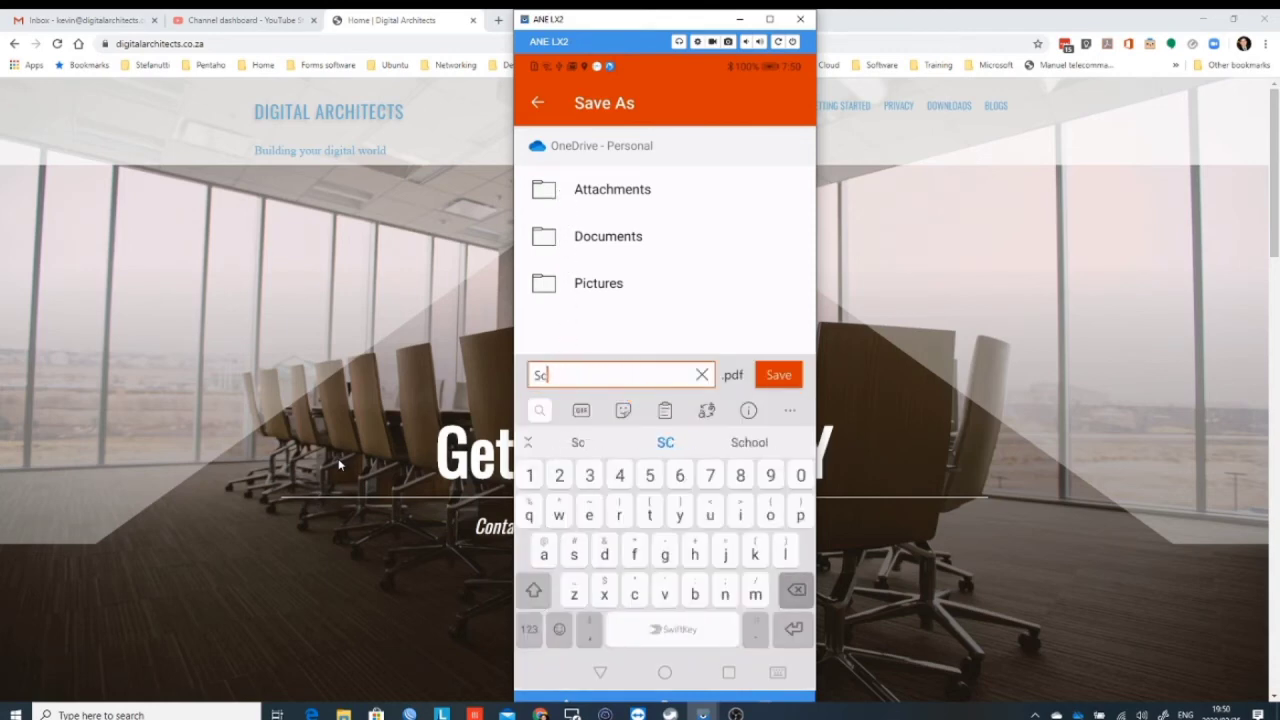
text(my)
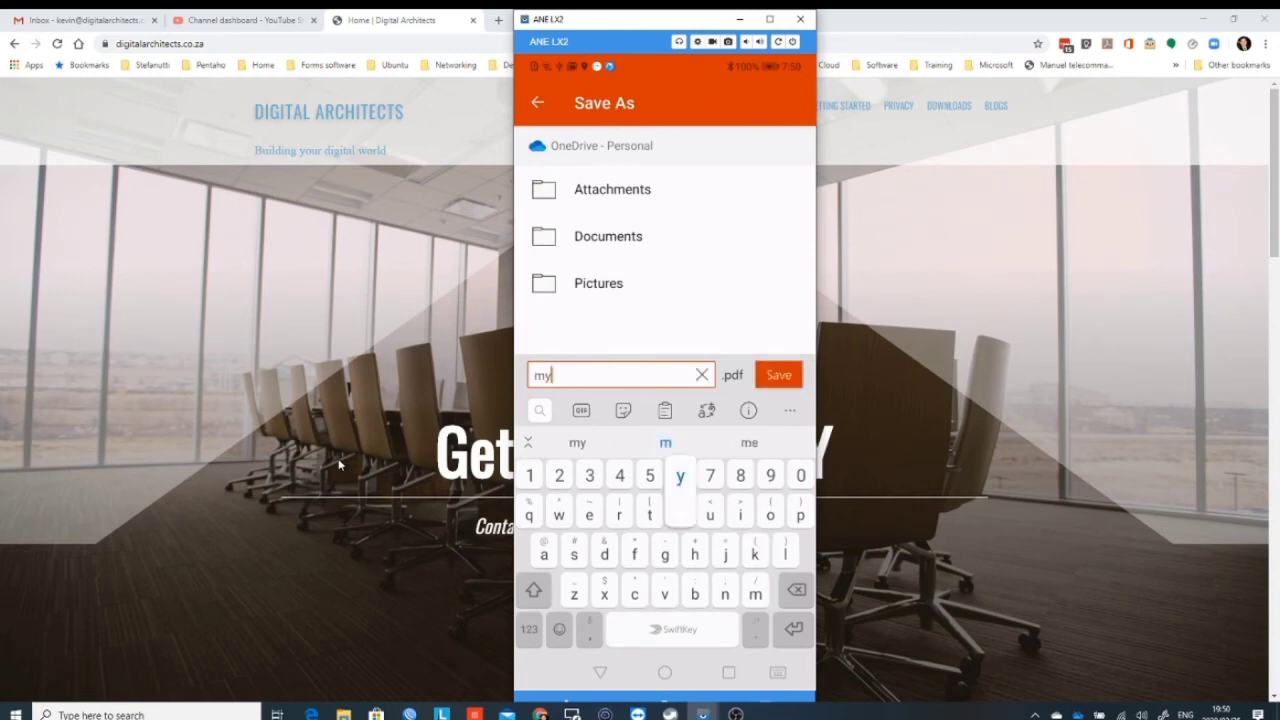
text( scan)
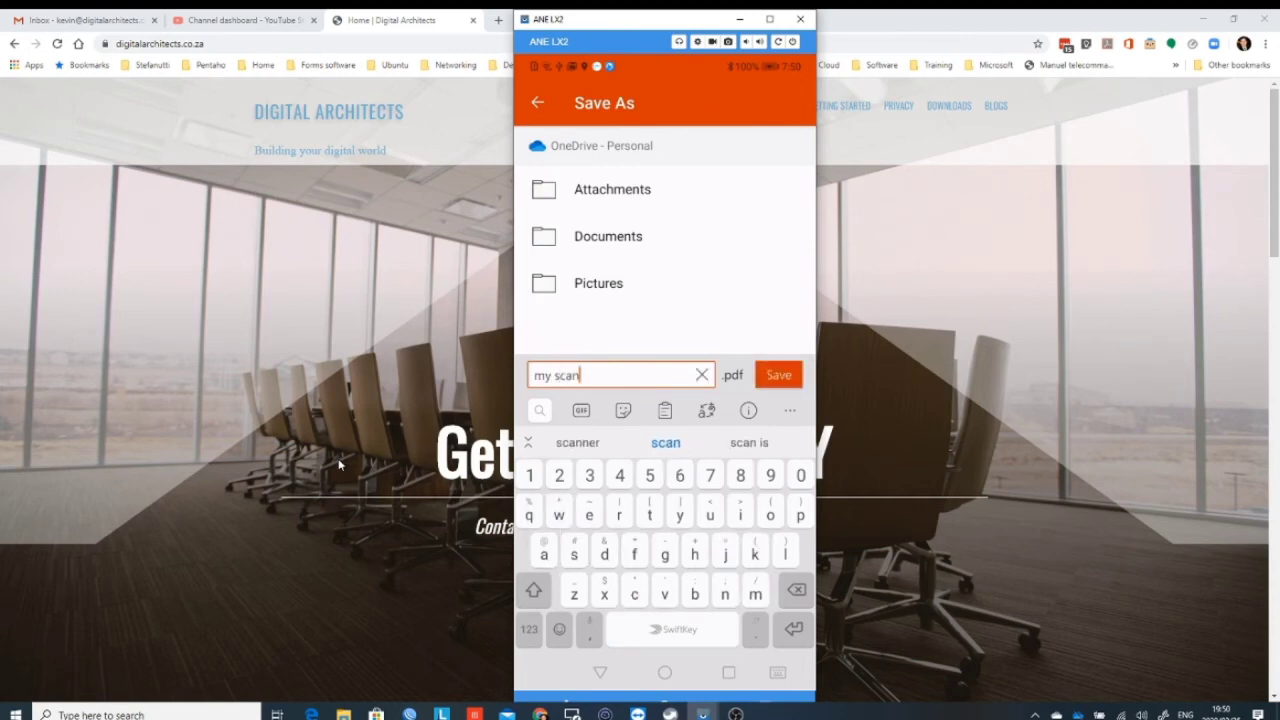
key(Return)
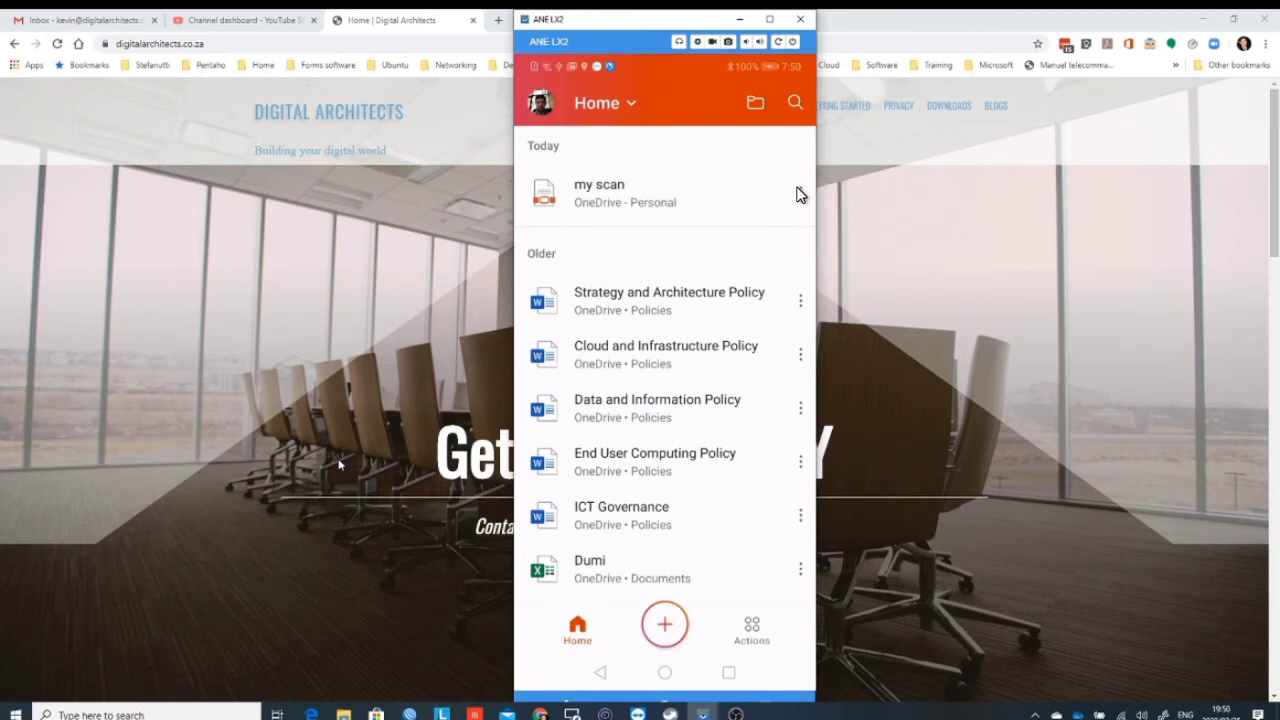
Step: Open my scan and draw blue pen hair strokes on the stick figure's head
click(715, 205)
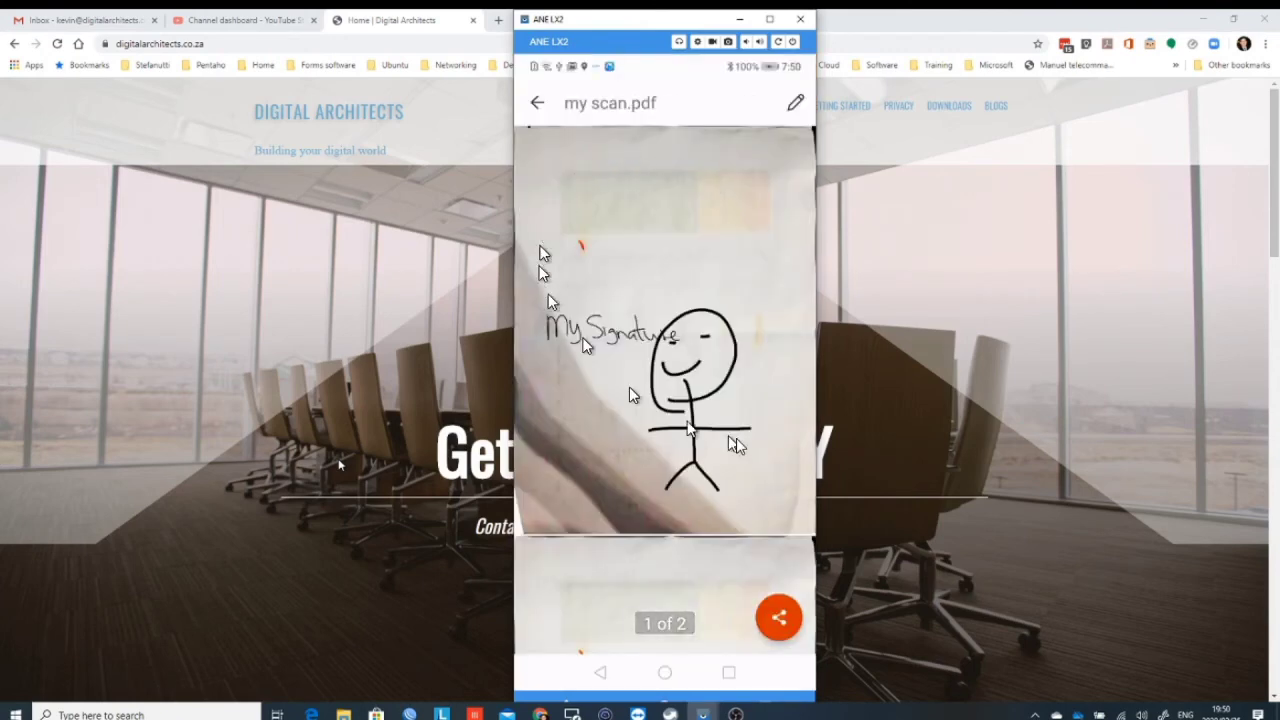
click(551, 401)
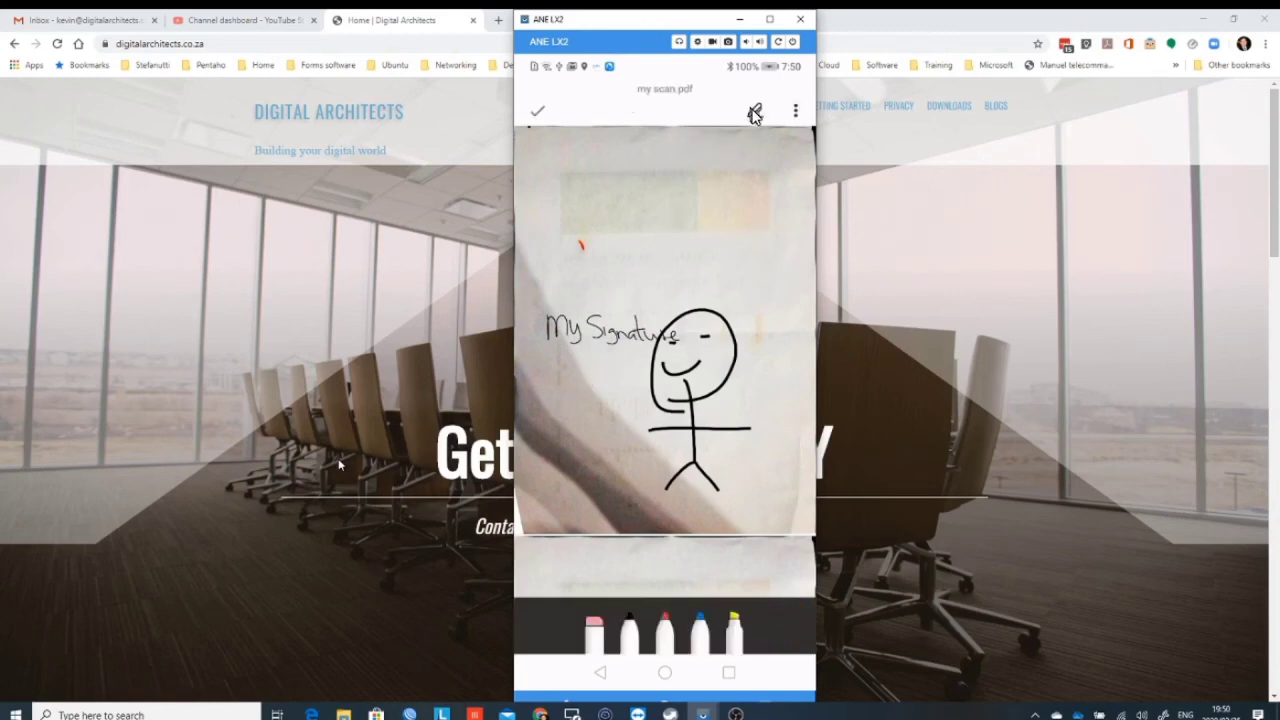
click(756, 113)
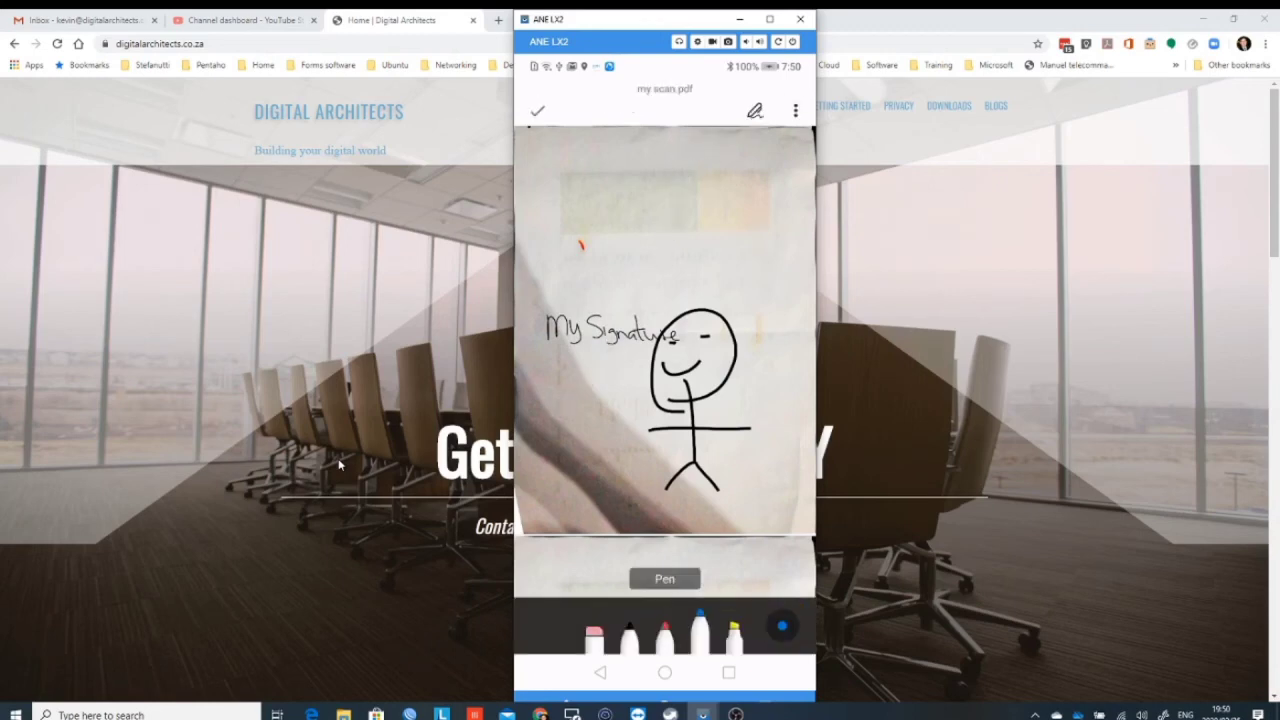
drag(612, 291, 706, 312)
drag(664, 278, 725, 308)
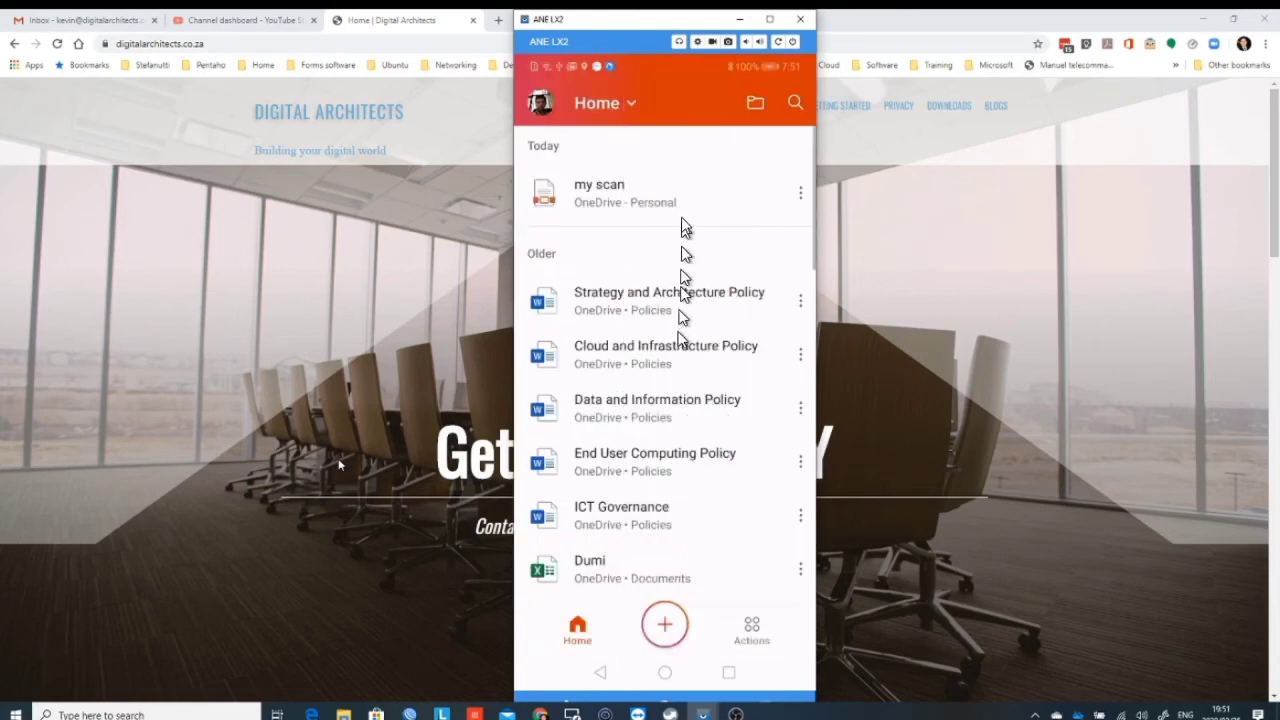
Step: Share my scan as a View-only link
click(666, 191)
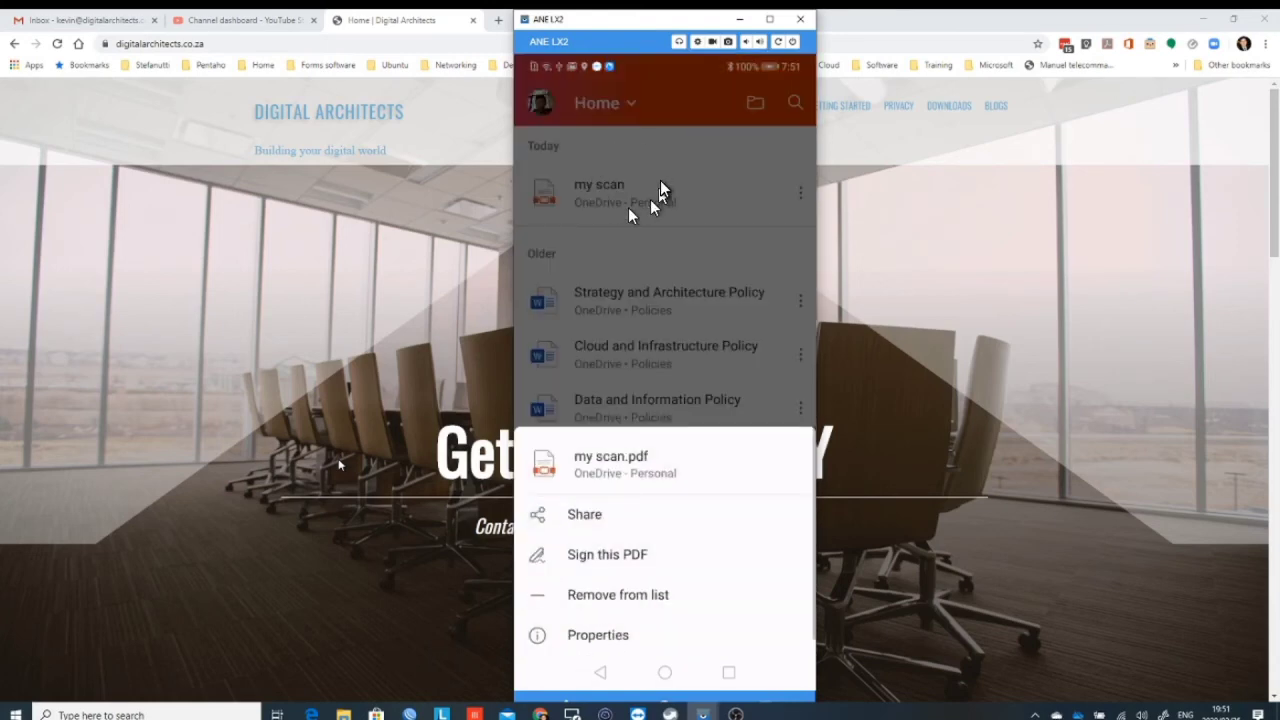
click(651, 511)
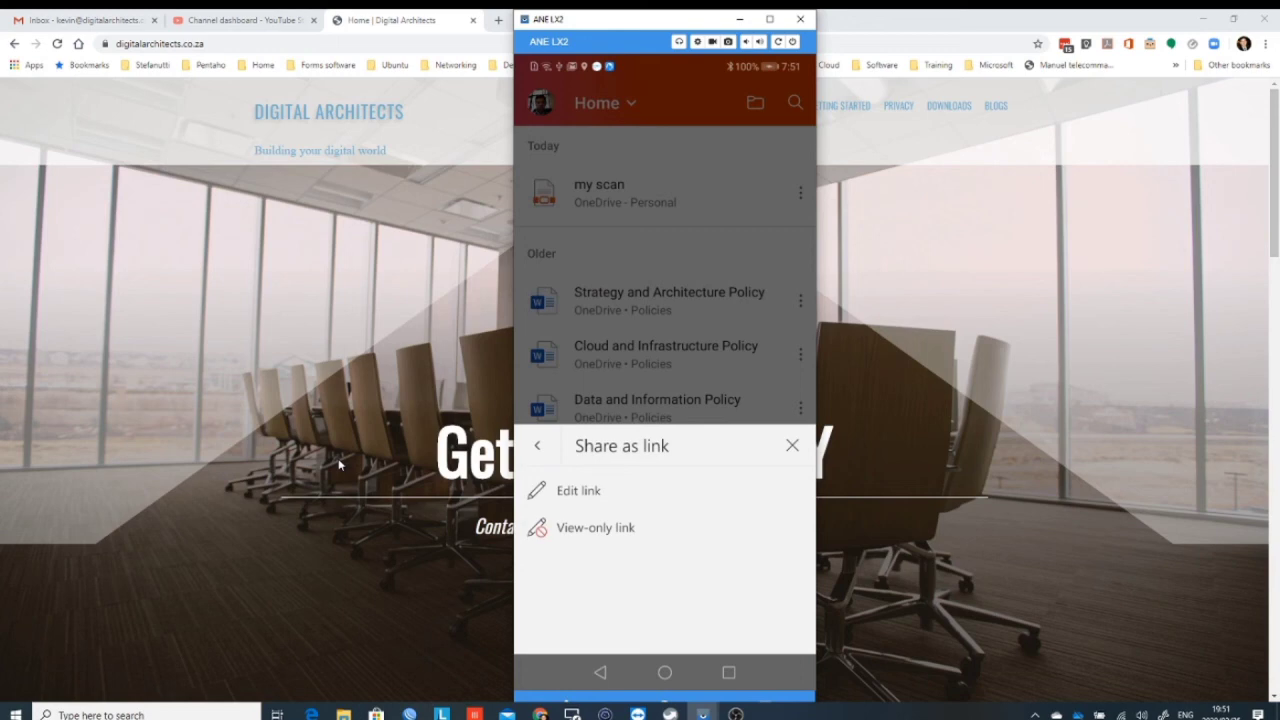
click(580, 528)
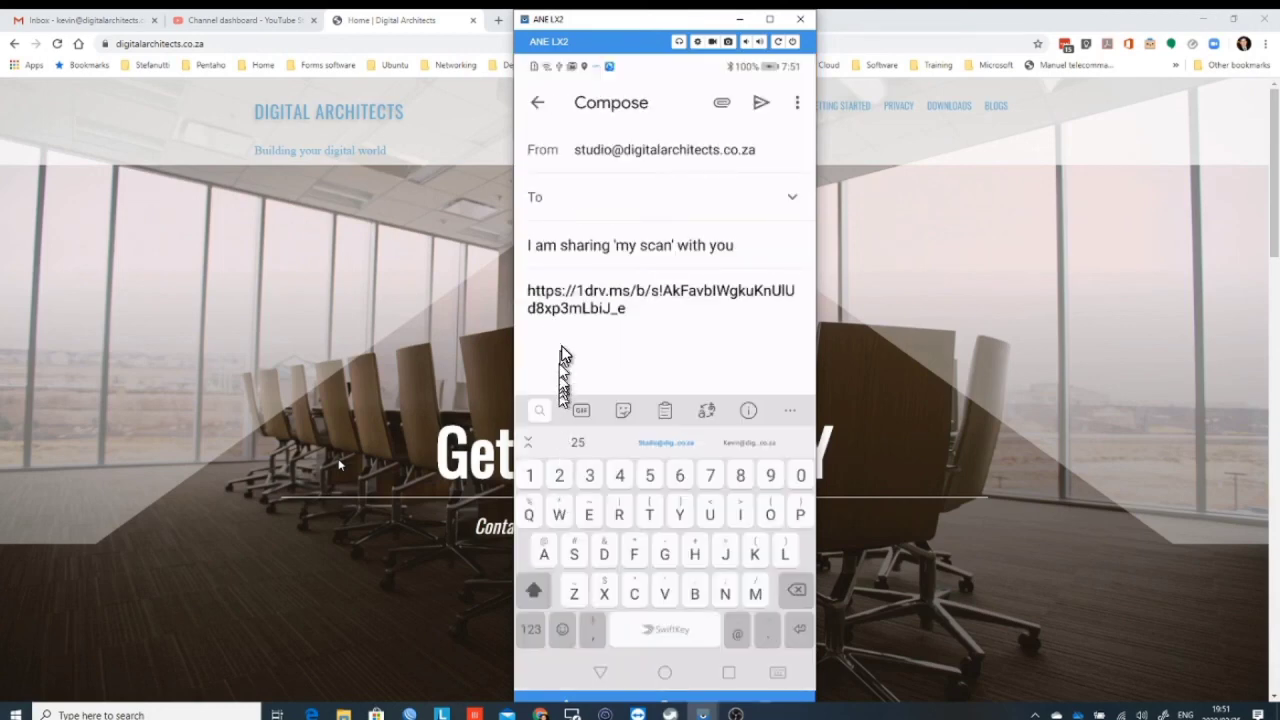
Step: Type 'I' in the Gmail To field to bring up the company's info address suggestion
text(I)
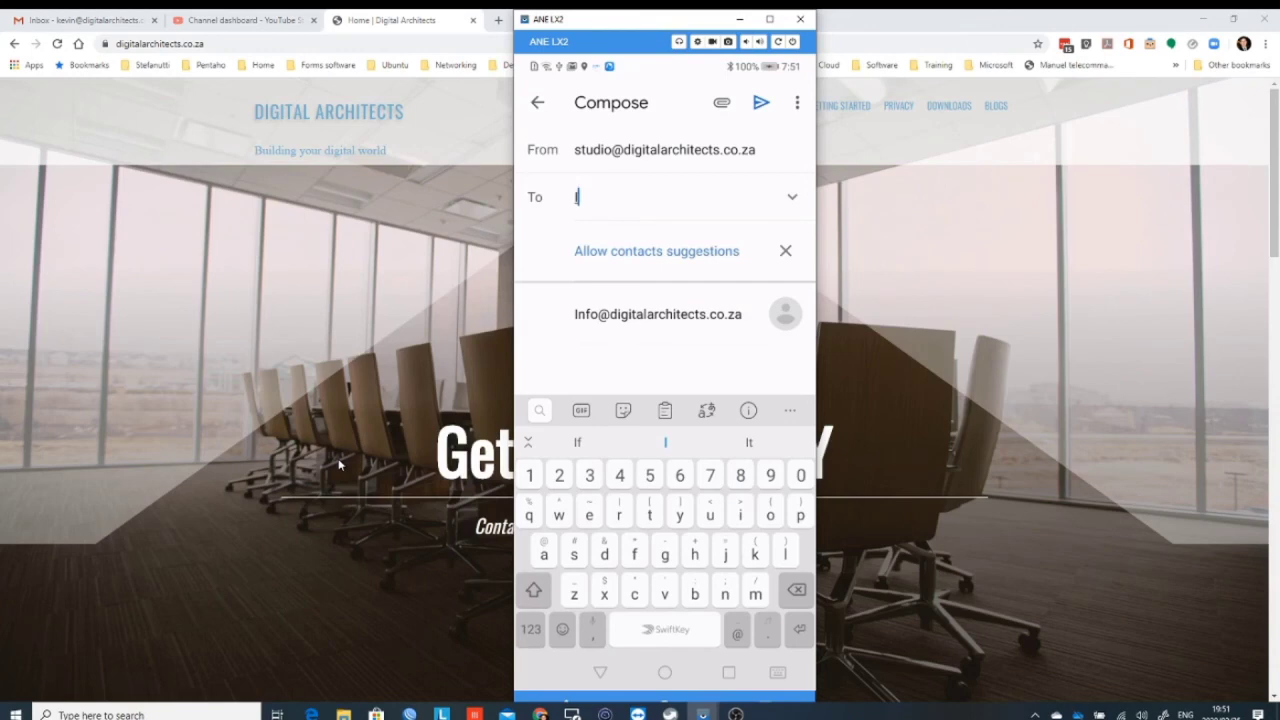